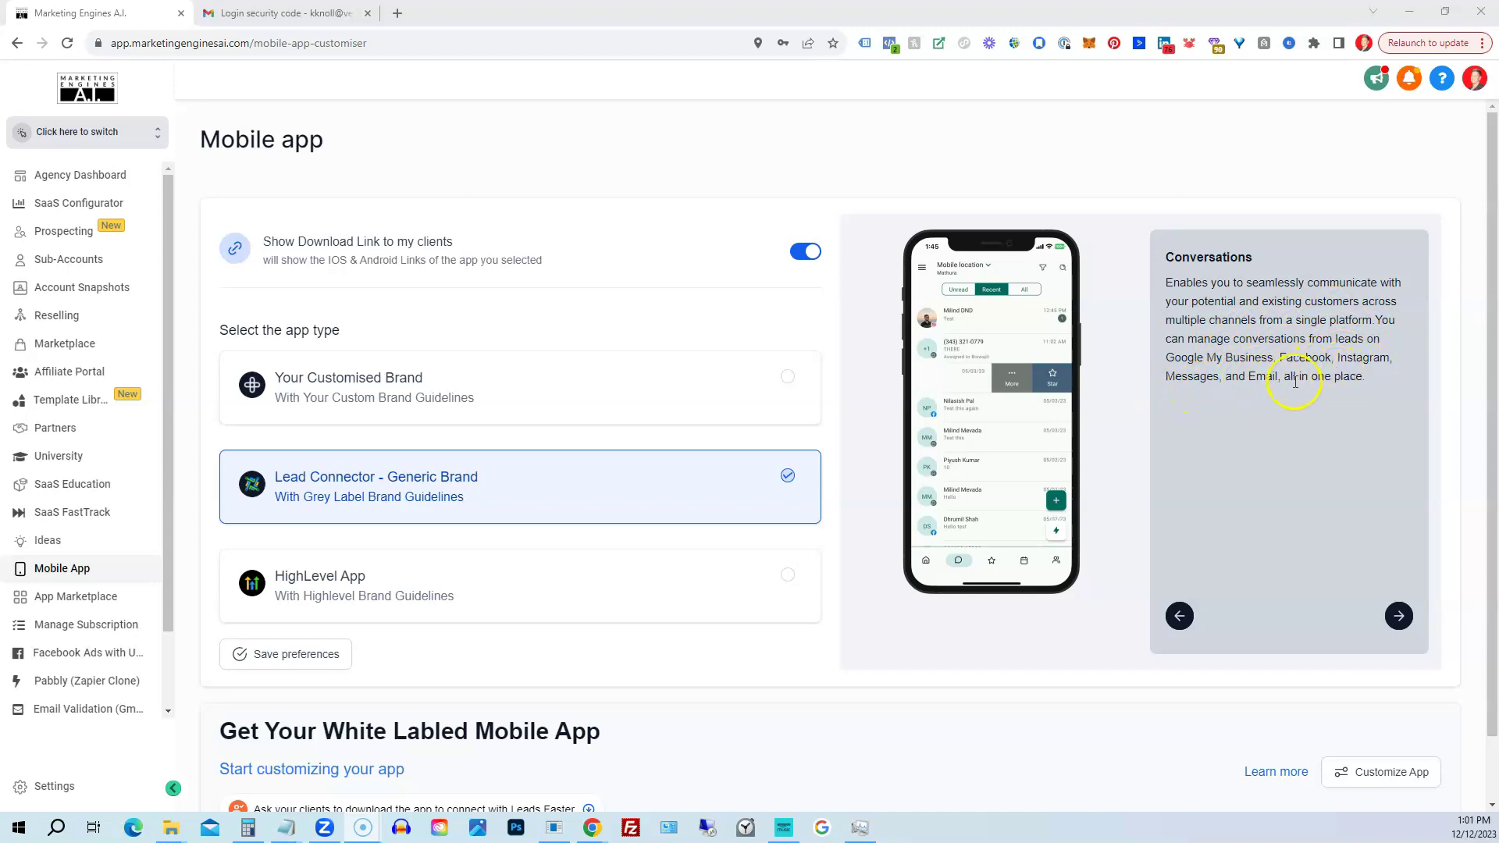
left_click(1398, 617)
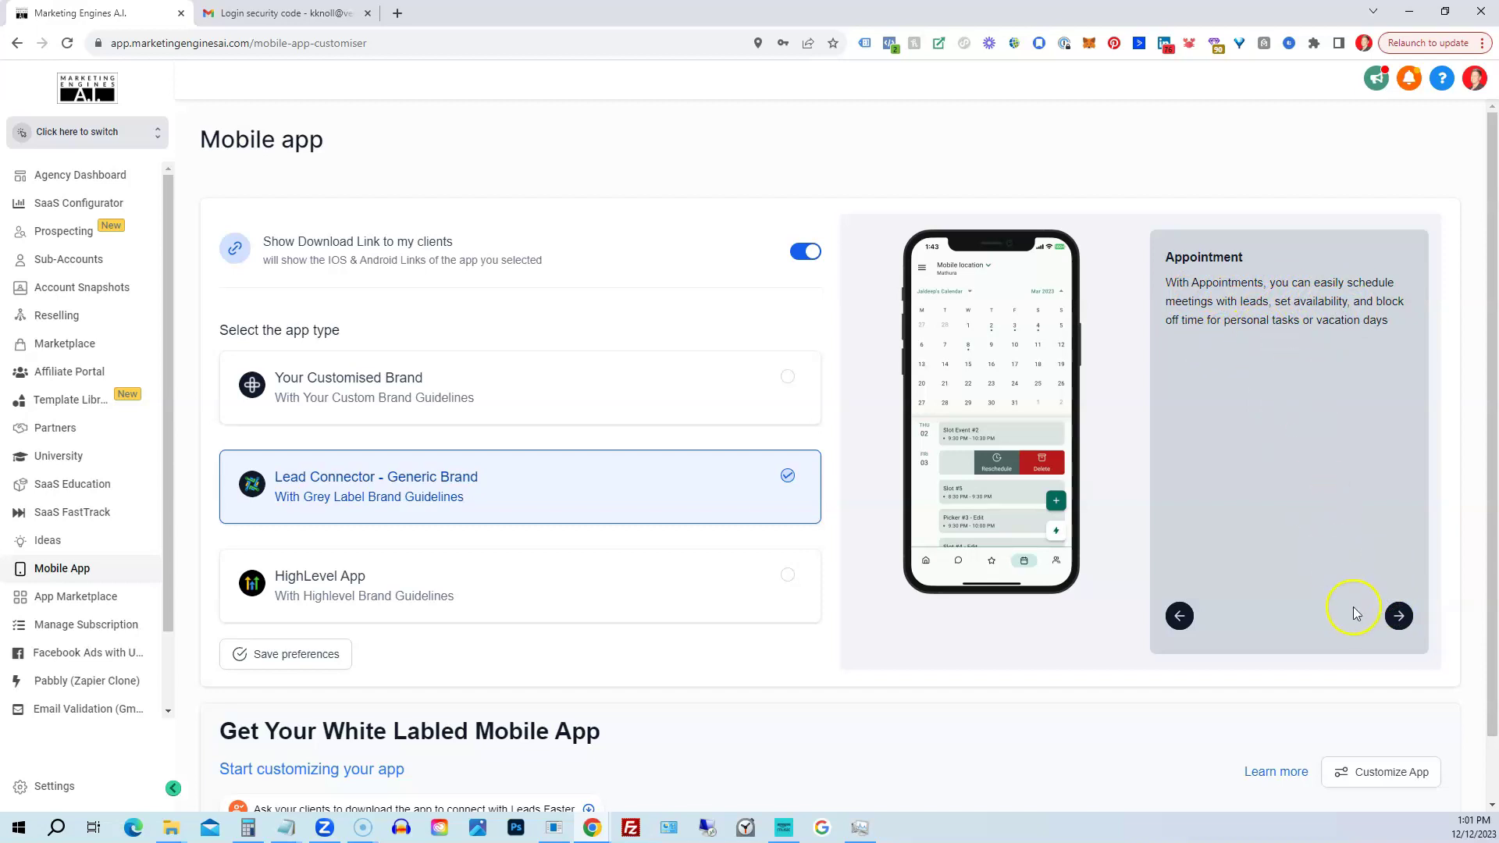
left_click(1398, 617)
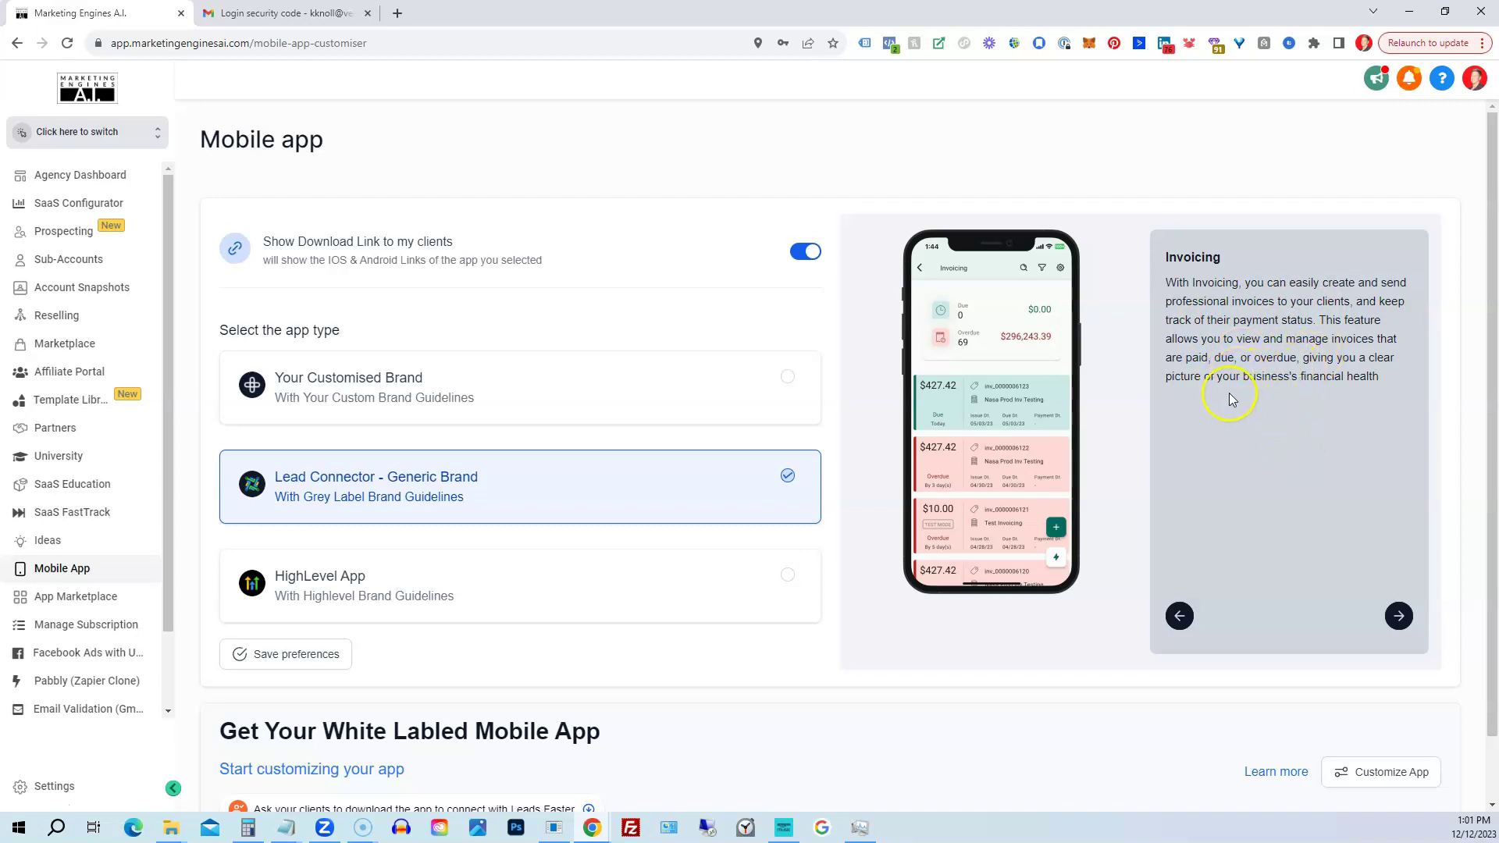
left_click(1399, 618)
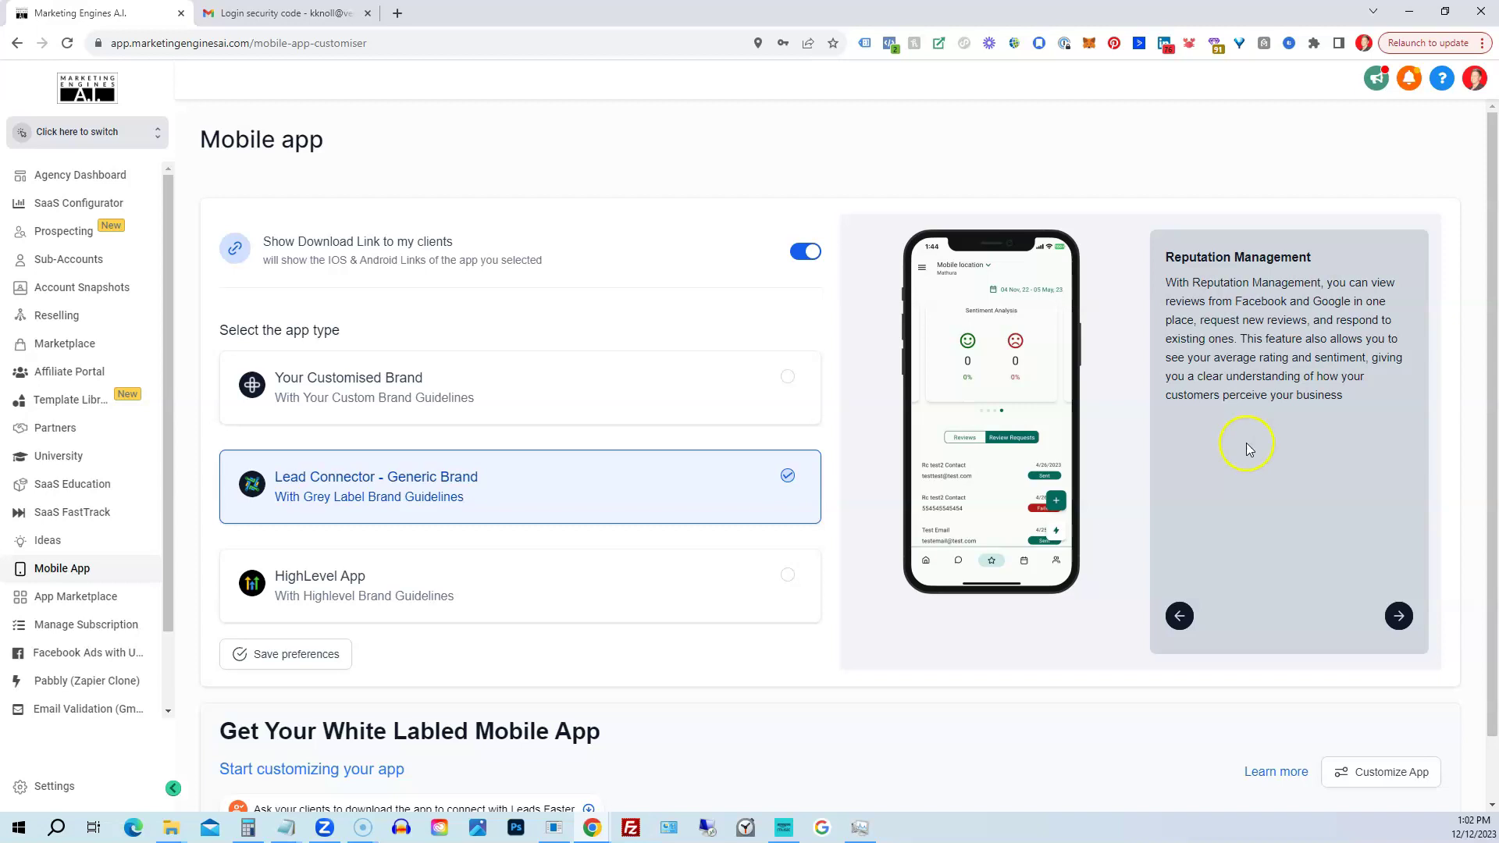
left_click(1397, 616)
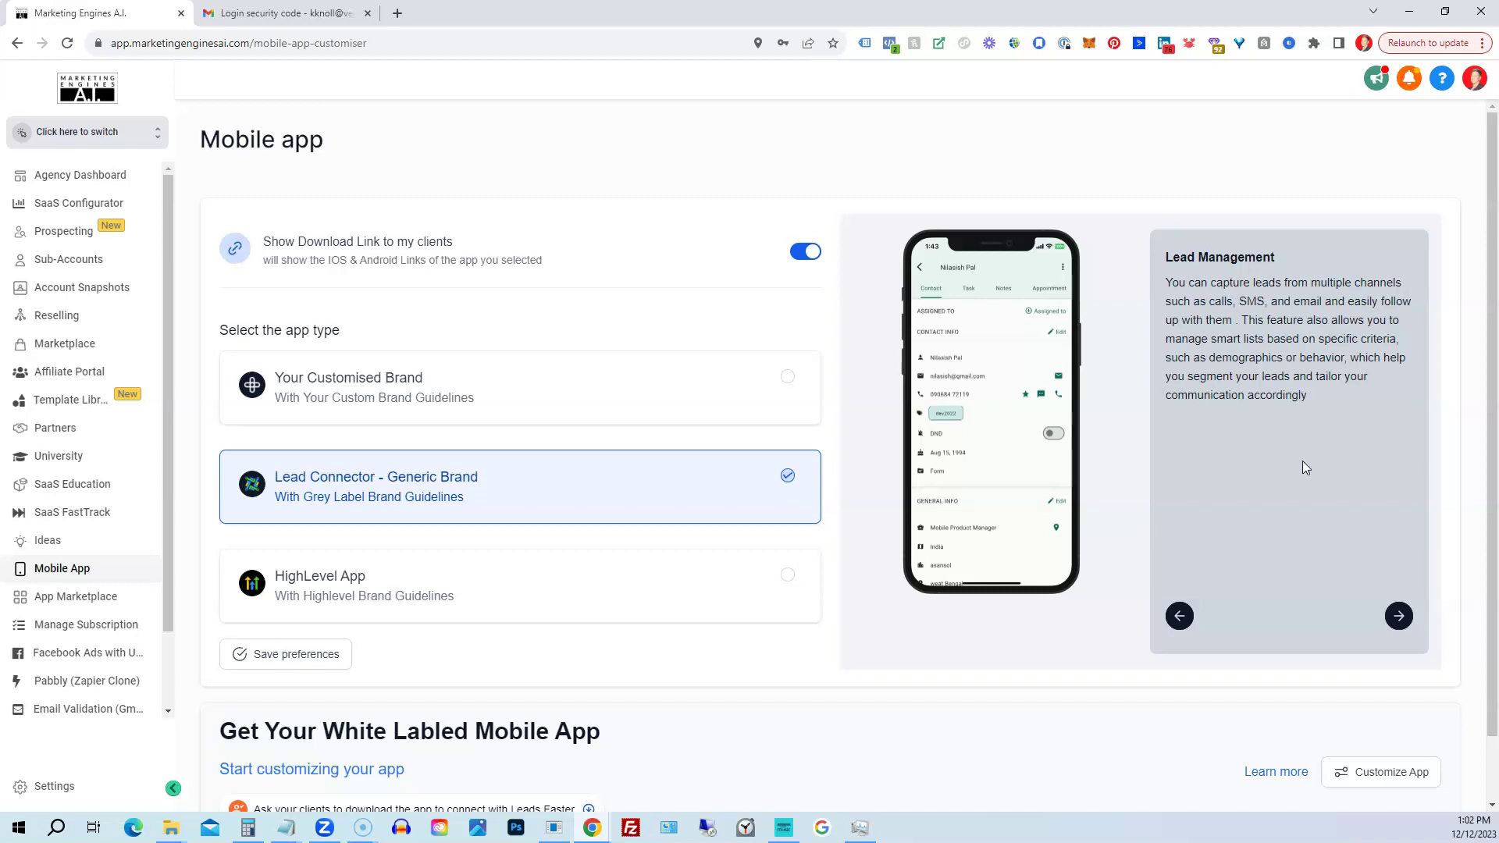
left_click(1399, 616)
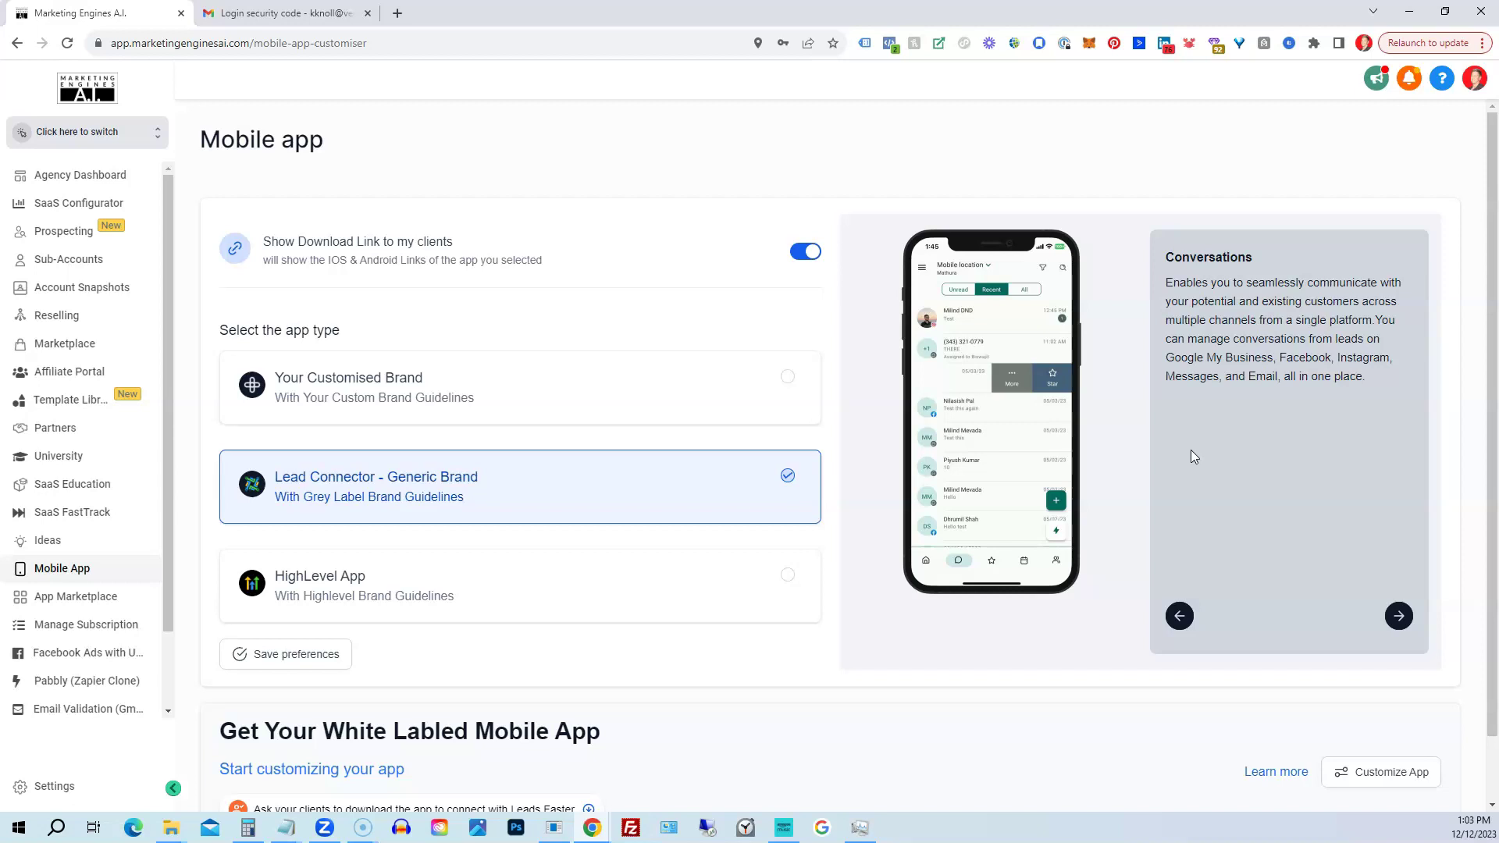
scroll(778, 565, "down", 1)
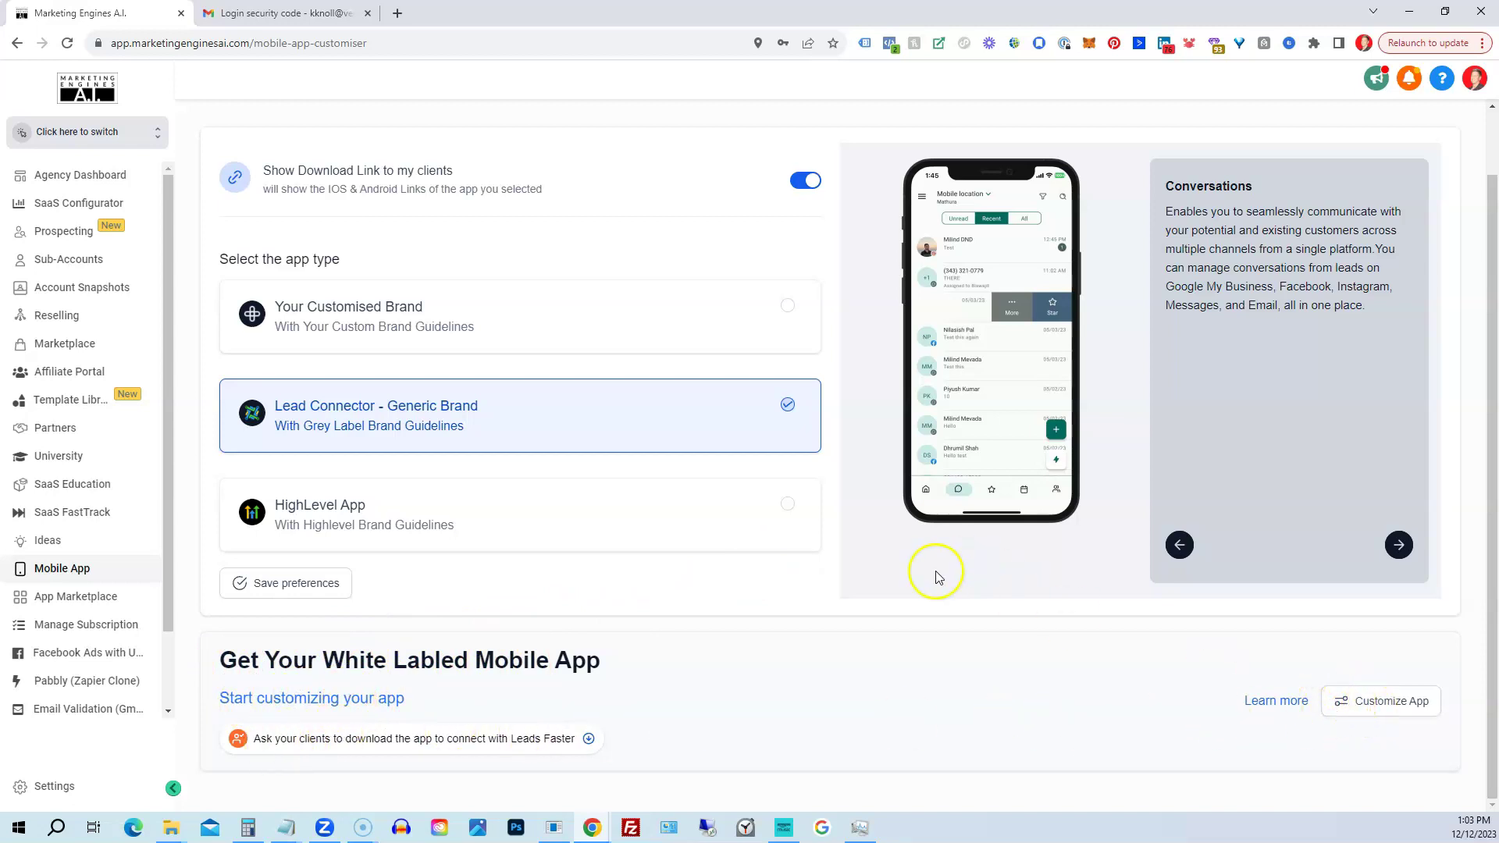
scroll(797, 636, "up", 1)
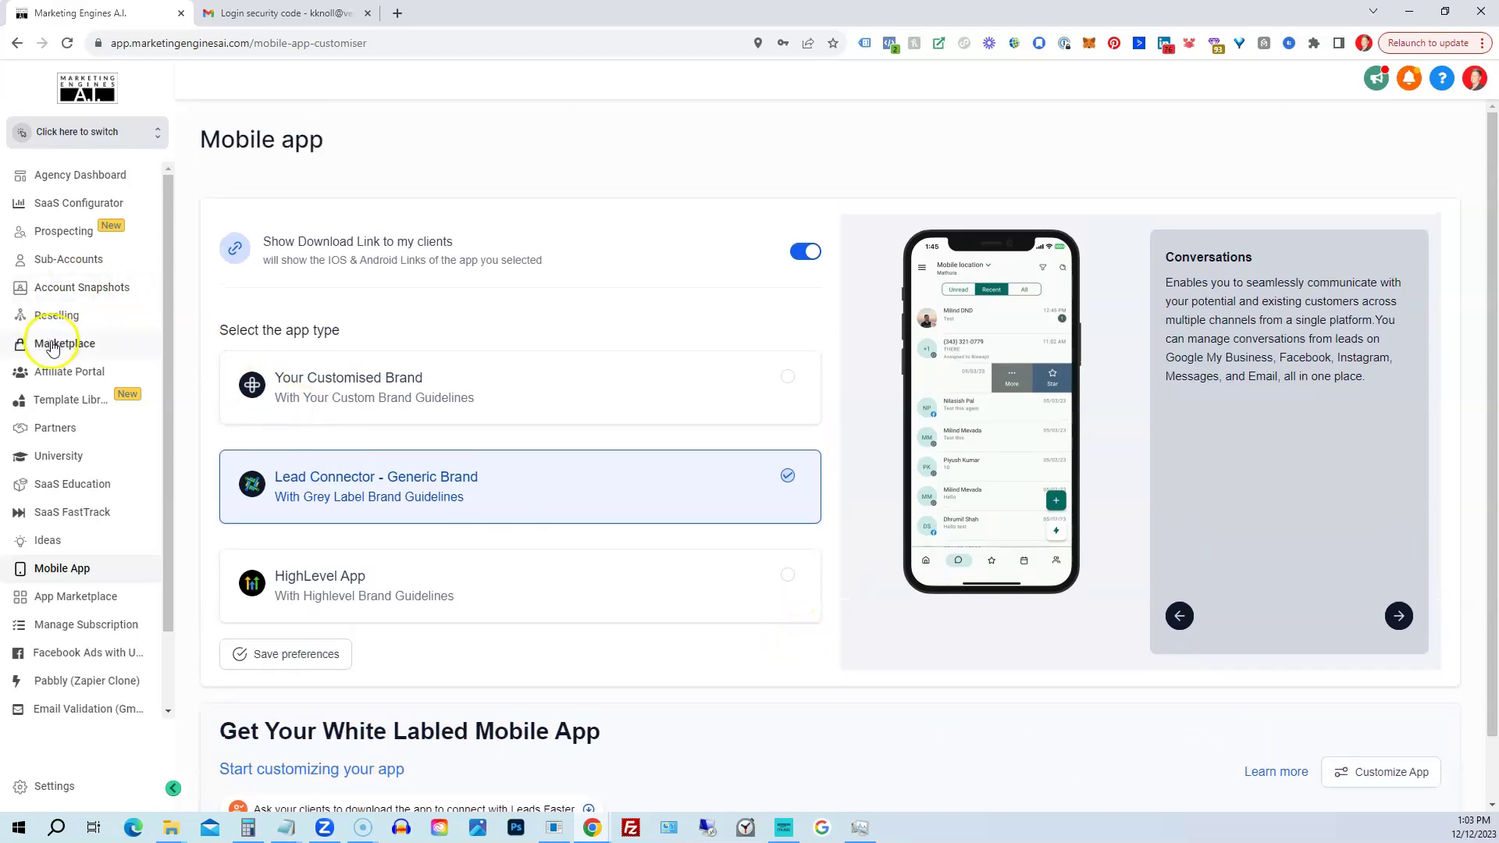